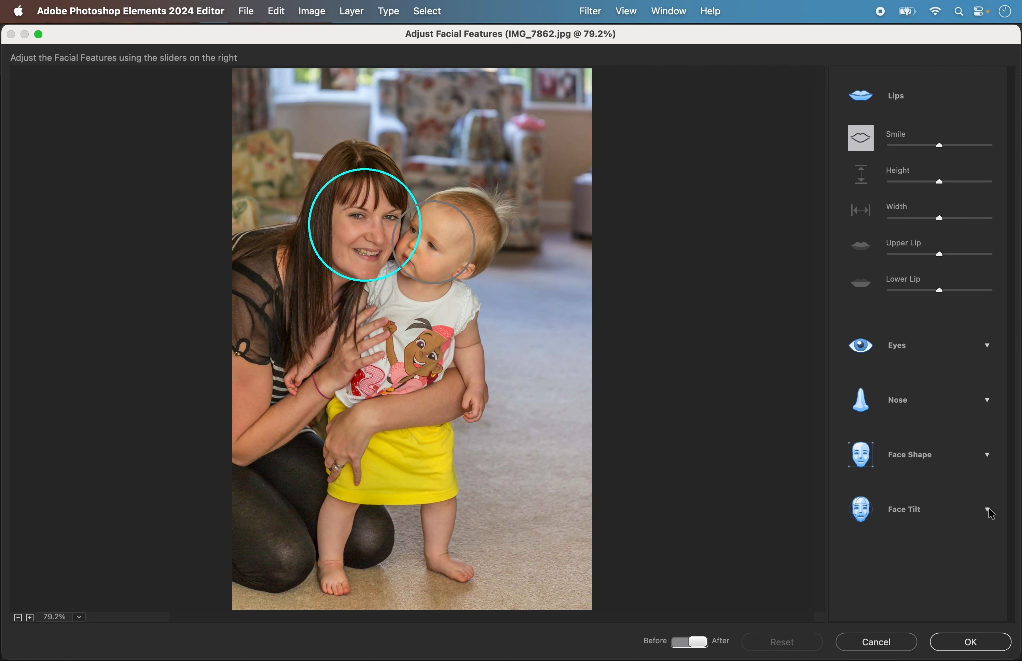
# Step: Set the Face Tilt Angle, Left-Right and Up-Down of the woman's face to their maximum
pyautogui.click(987, 509)
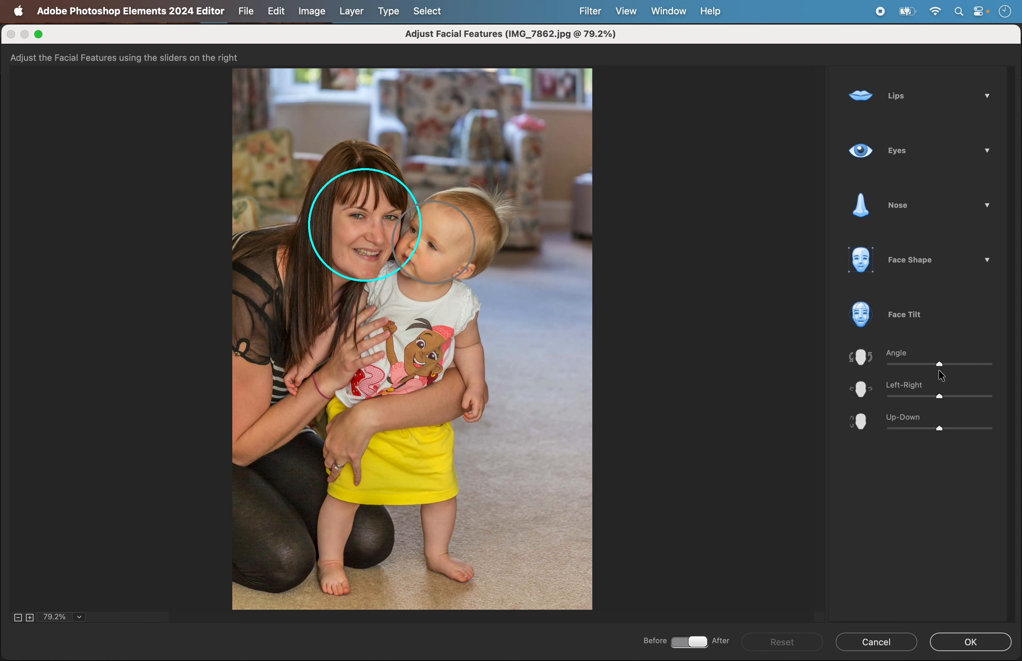
pyautogui.click(941, 366)
pyautogui.moveTo(943, 369); pyautogui.dragTo(1019, 365)
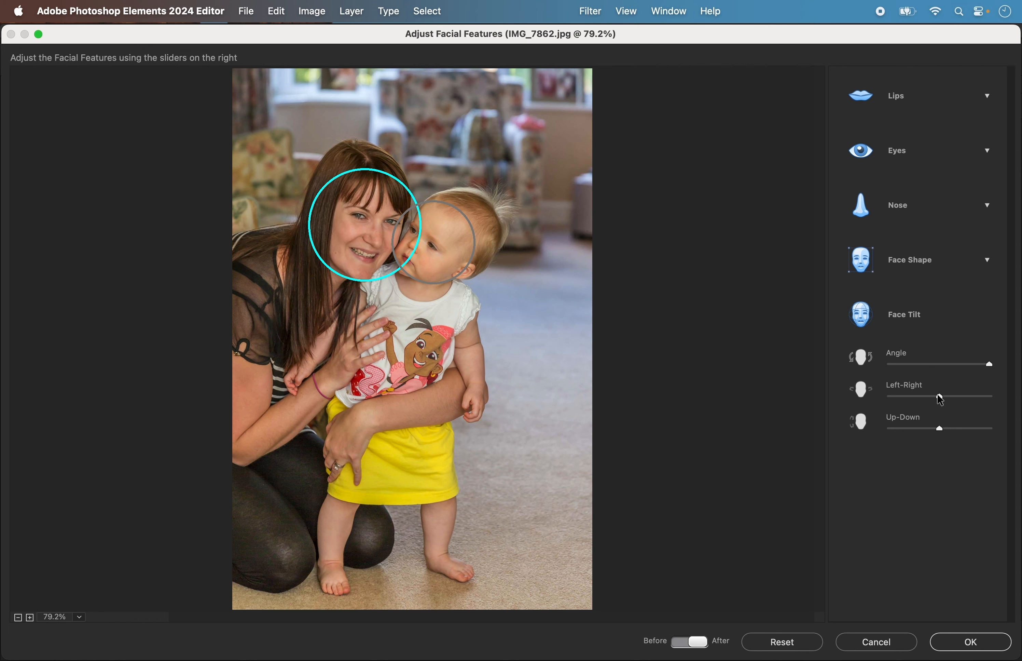
pyautogui.moveTo(942, 399); pyautogui.dragTo(1015, 381)
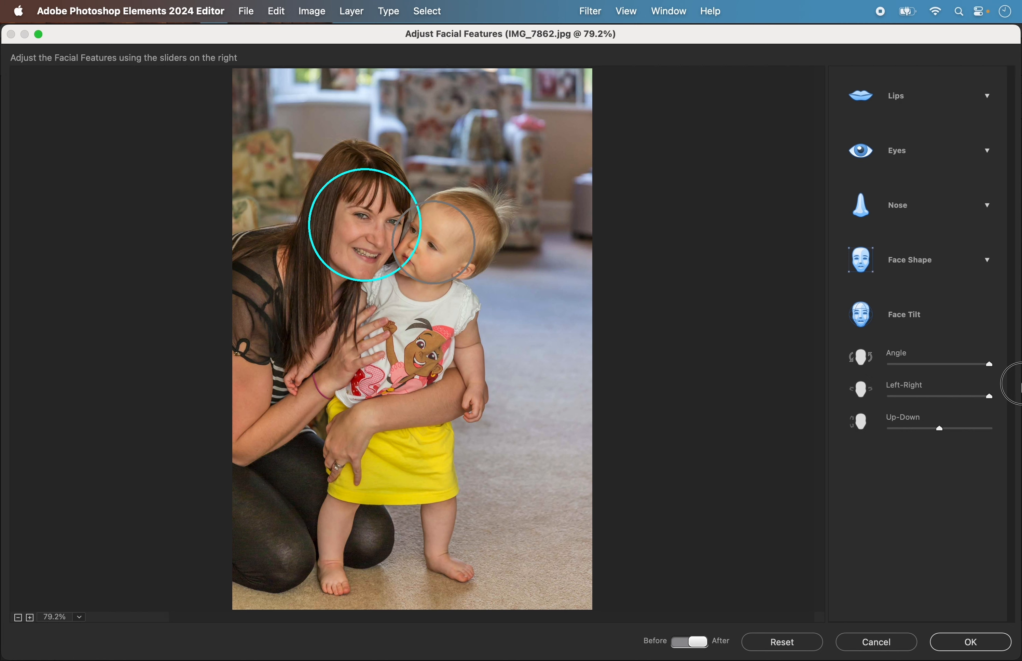
pyautogui.click(939, 430)
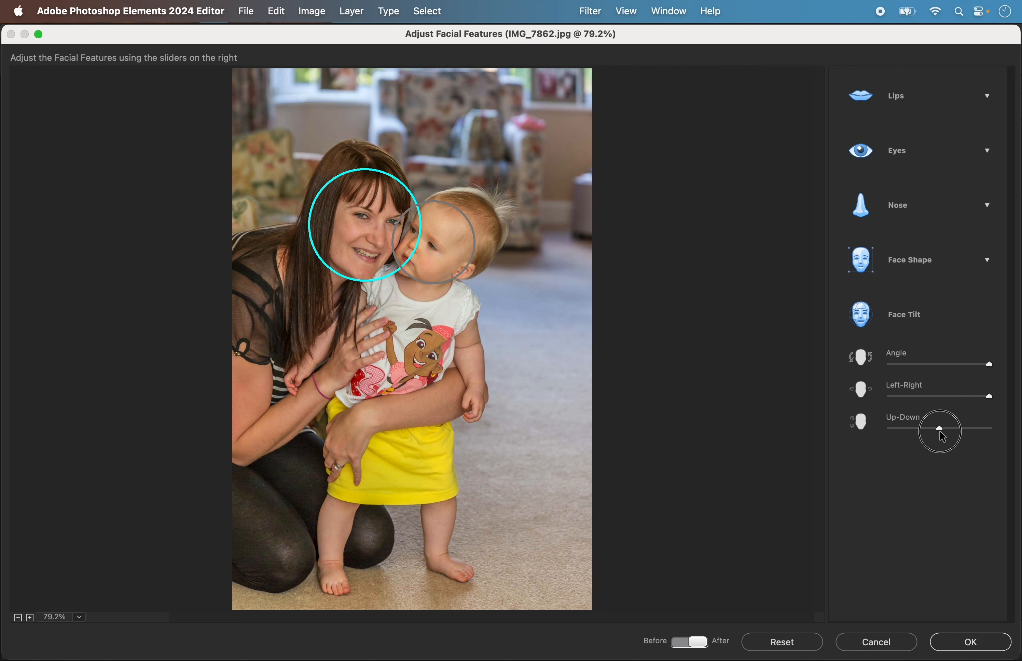
pyautogui.moveTo(940, 428); pyautogui.dragTo(1018, 427)
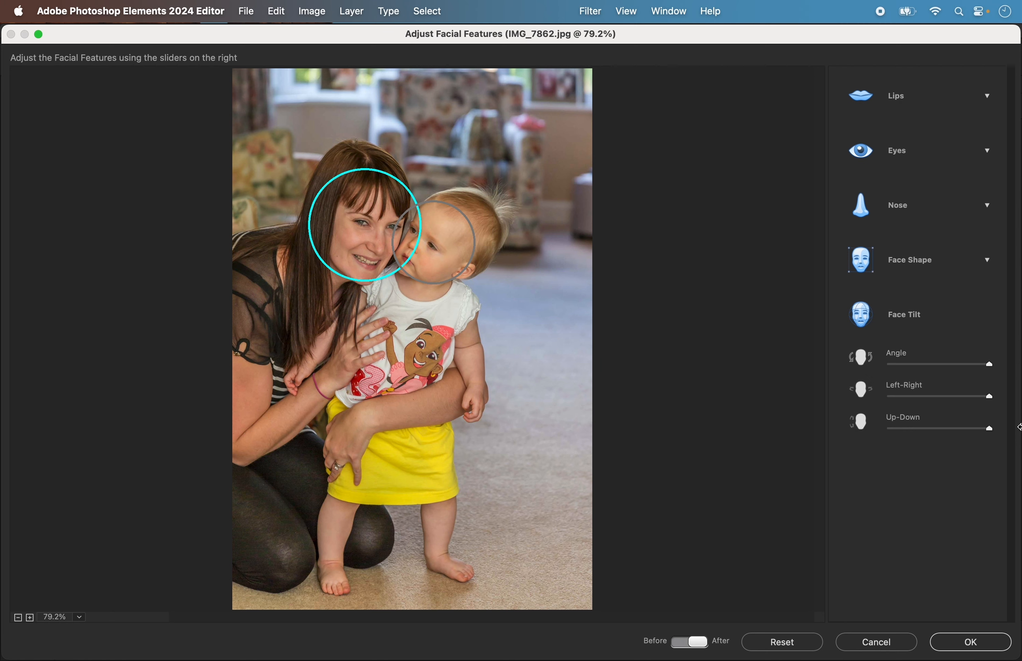
# Step: Select the baby's face and set its Face Tilt Up-Down to the minimum
pyautogui.click(450, 244)
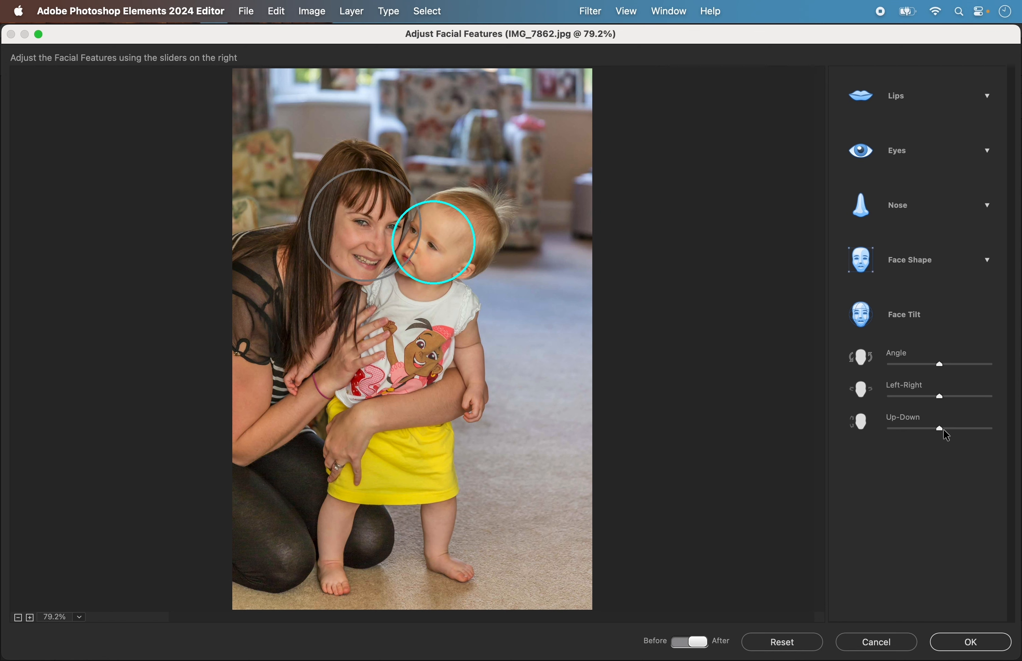
pyautogui.moveTo(942, 428); pyautogui.dragTo(837, 441)
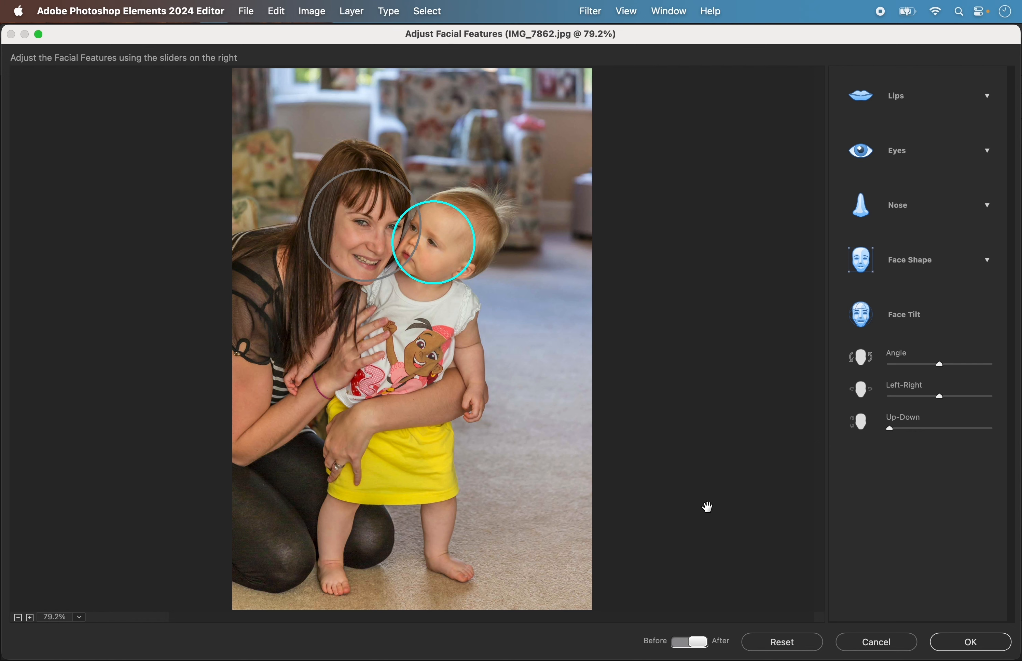
# Step: Compare the photo before and after the face tilts and apply the facial adjustments
pyautogui.click(703, 652)
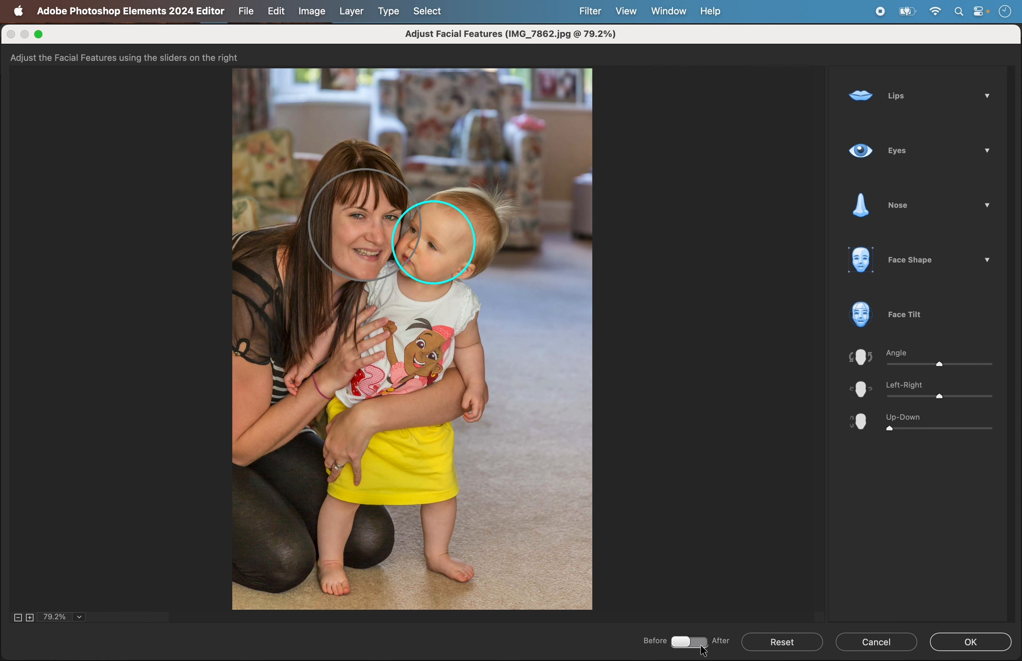
pyautogui.click(679, 642)
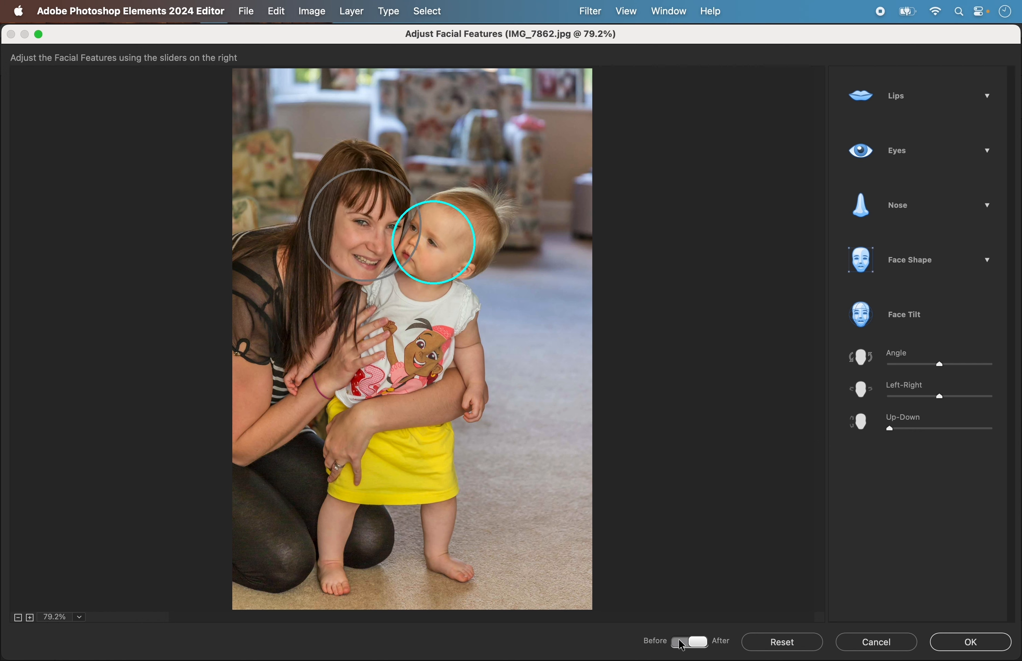
pyautogui.click(695, 645)
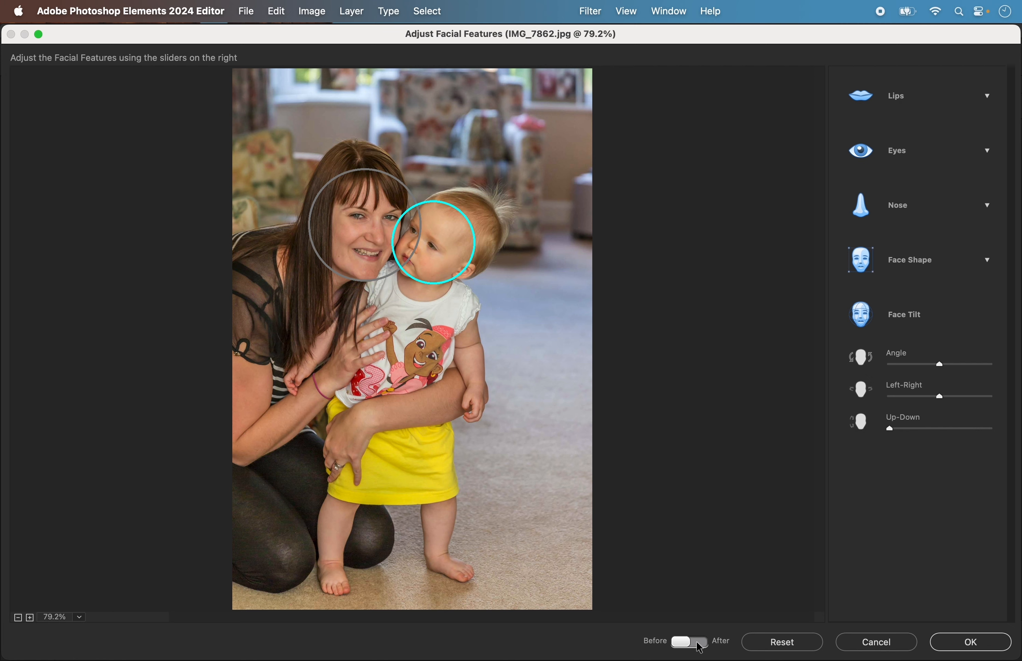
pyautogui.click(697, 643)
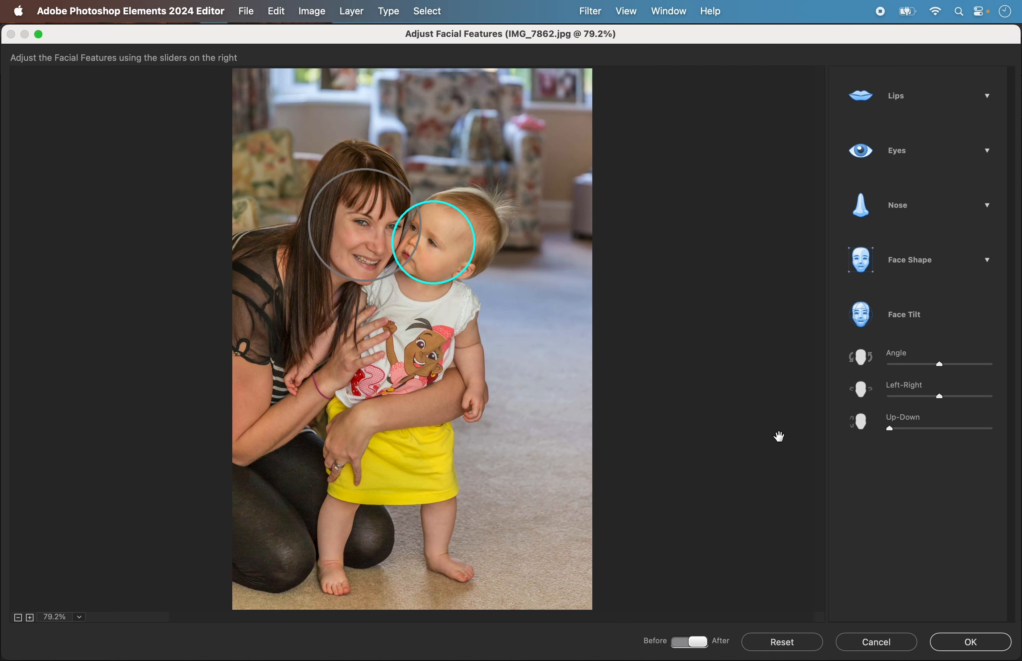
pyautogui.click(974, 647)
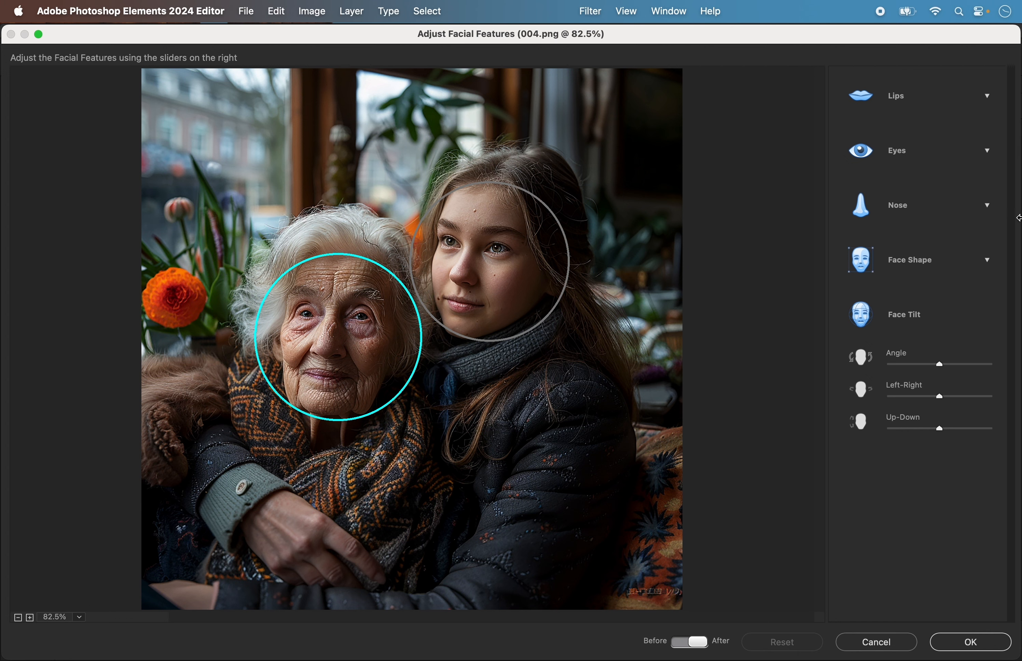
# Step: Tilt the elderly woman's face with Angle and Left-Right at maximum and Up-Down at minimum
pyautogui.click(942, 367)
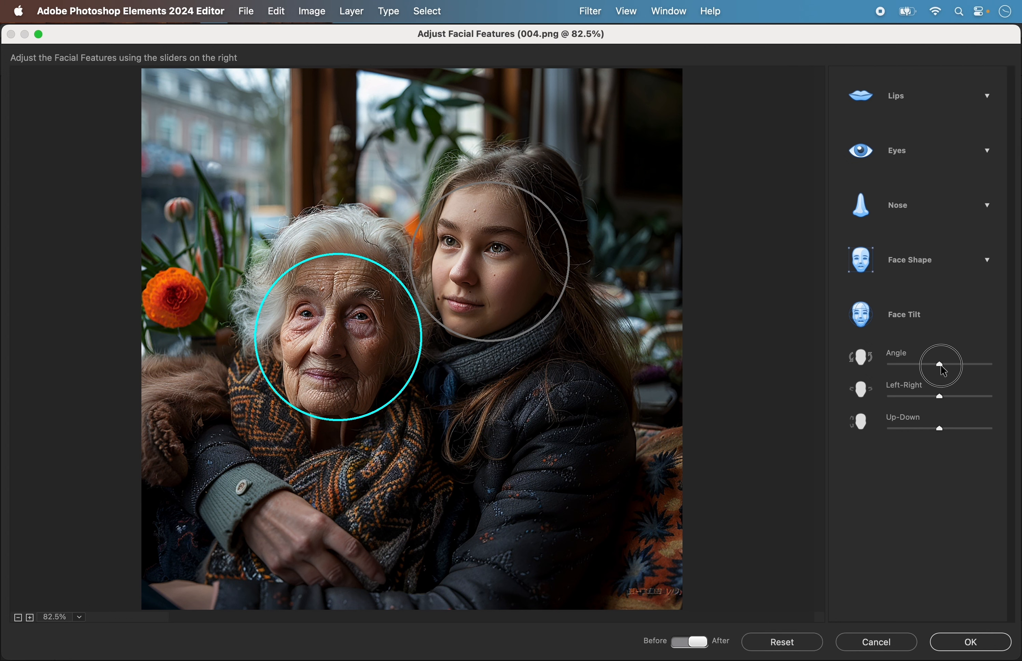
pyautogui.moveTo(942, 367); pyautogui.dragTo(1020, 357)
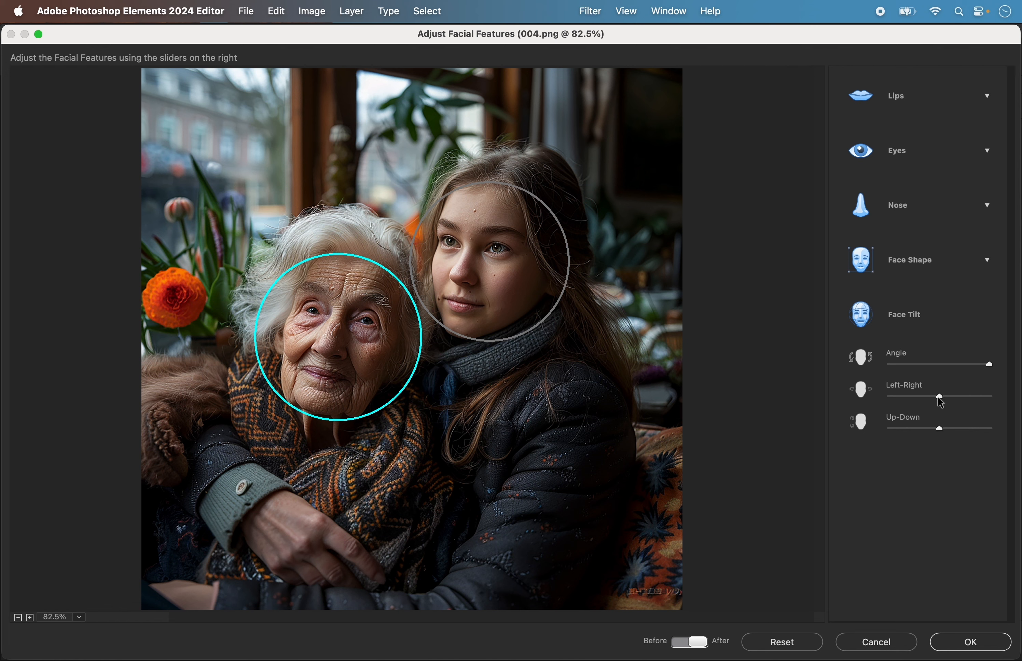
pyautogui.moveTo(939, 397); pyautogui.dragTo(1019, 389)
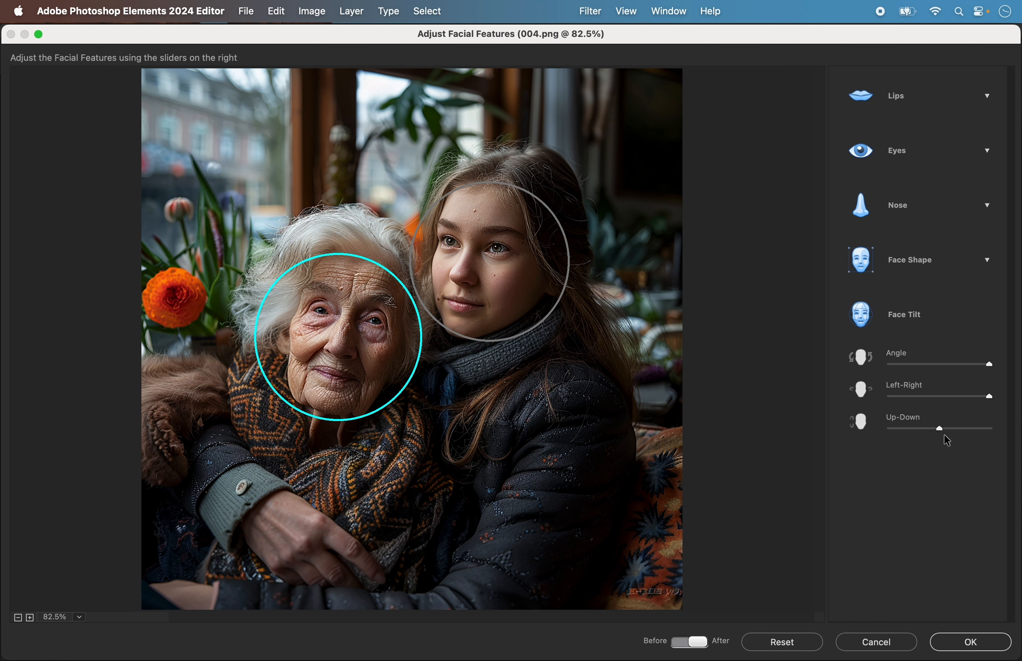
pyautogui.moveTo(940, 428); pyautogui.dragTo(867, 456)
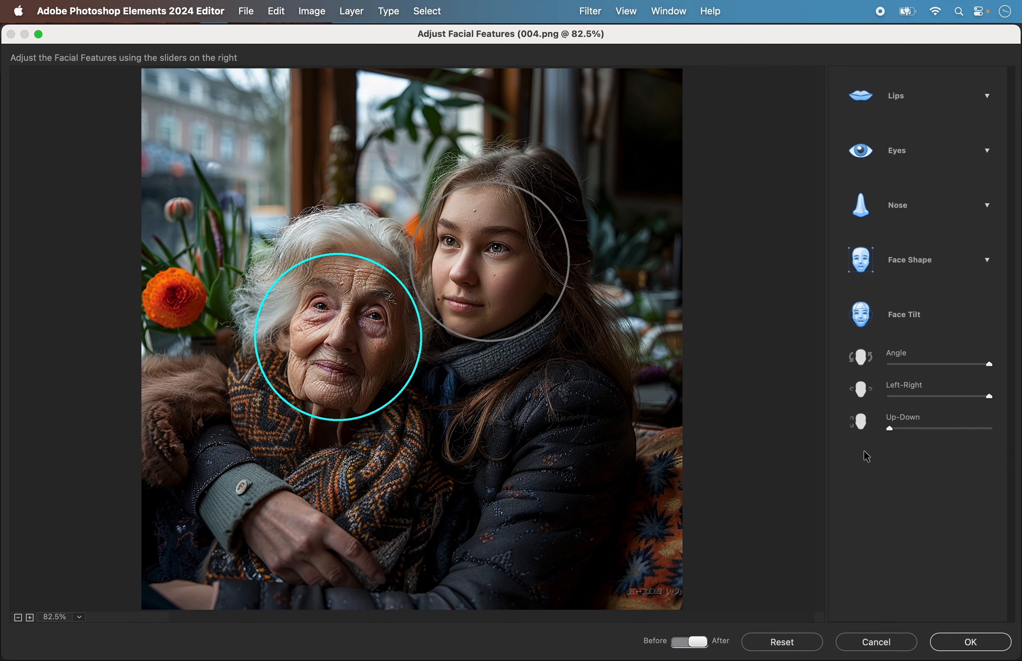
# Step: Tilt the young woman's face with Angle and Left-Right at minimum and Up-Down at maximum
pyautogui.click(489, 282)
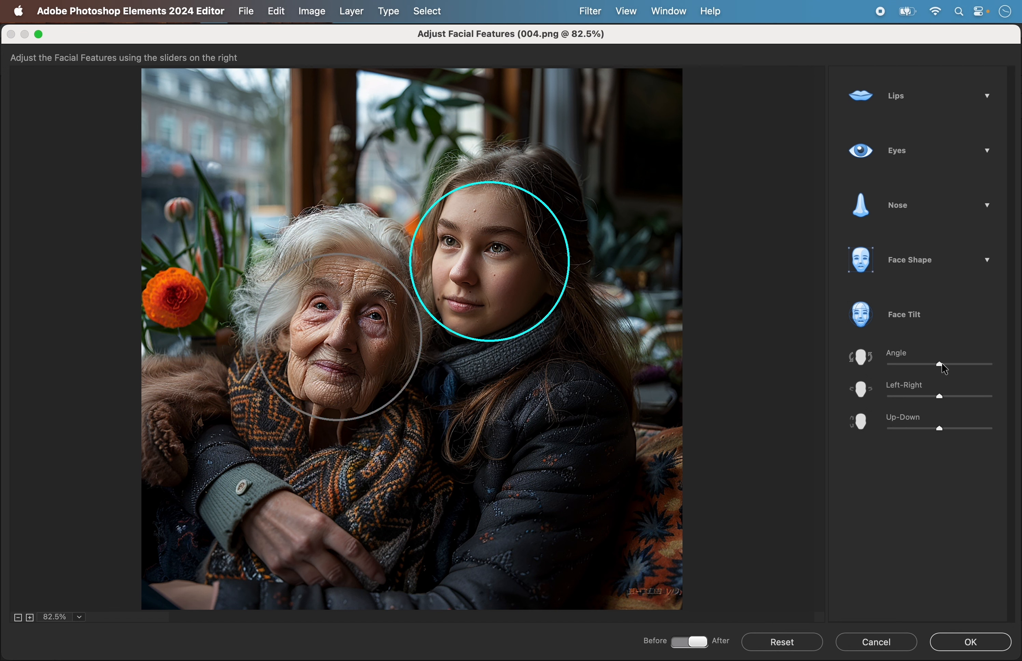
pyautogui.moveTo(939, 364); pyautogui.dragTo(851, 422)
pyautogui.moveTo(939, 428); pyautogui.dragTo(1018, 421)
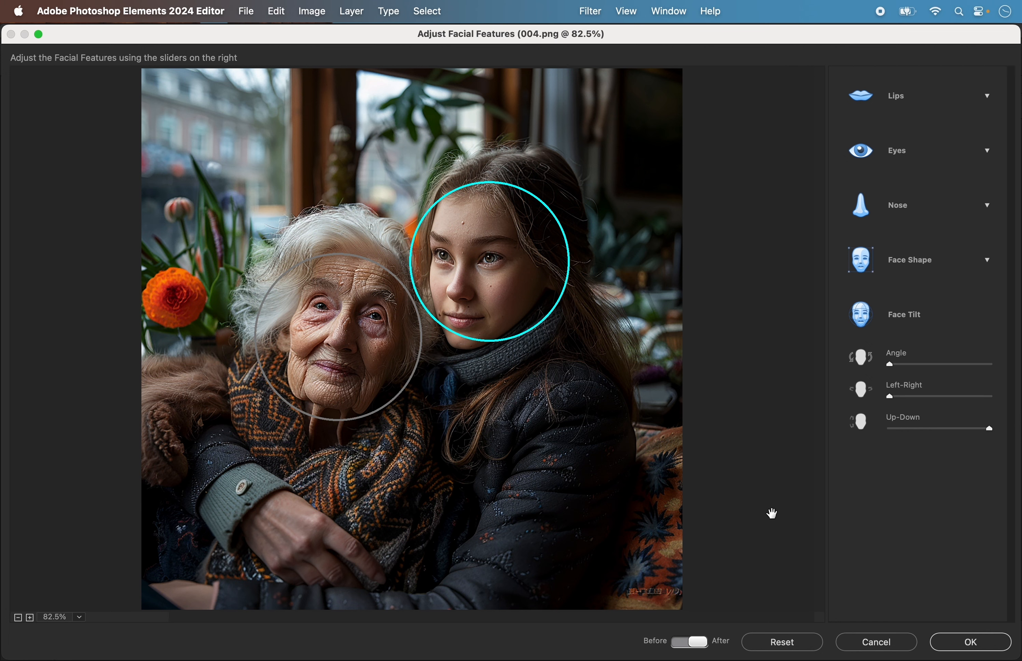
# Step: Compare the portrait of the two women before and after the face tilt adjustments
pyautogui.click(690, 643)
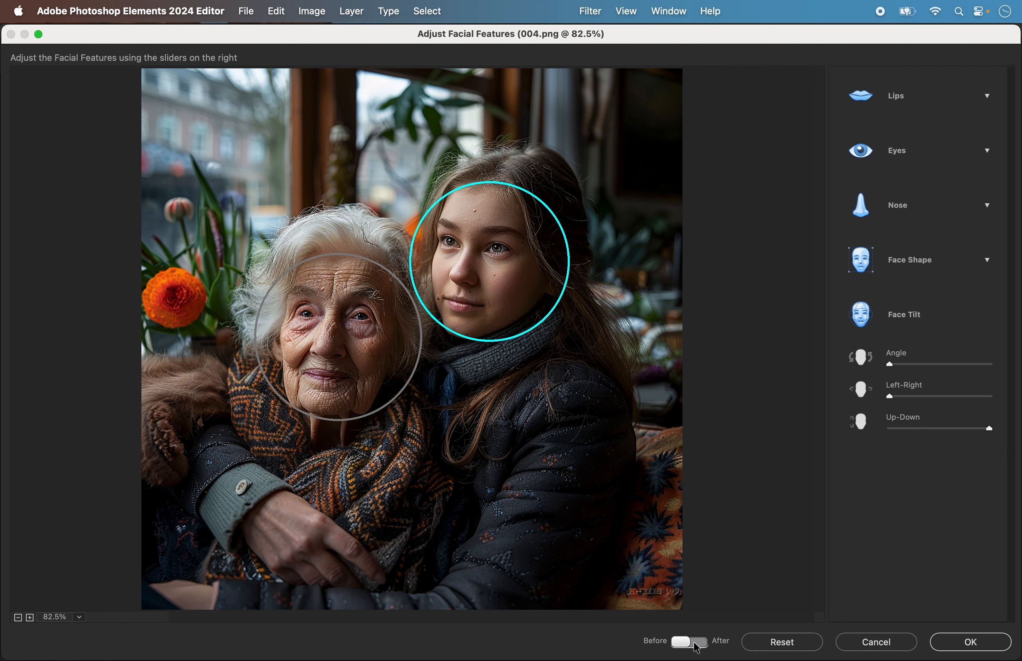
pyautogui.click(694, 647)
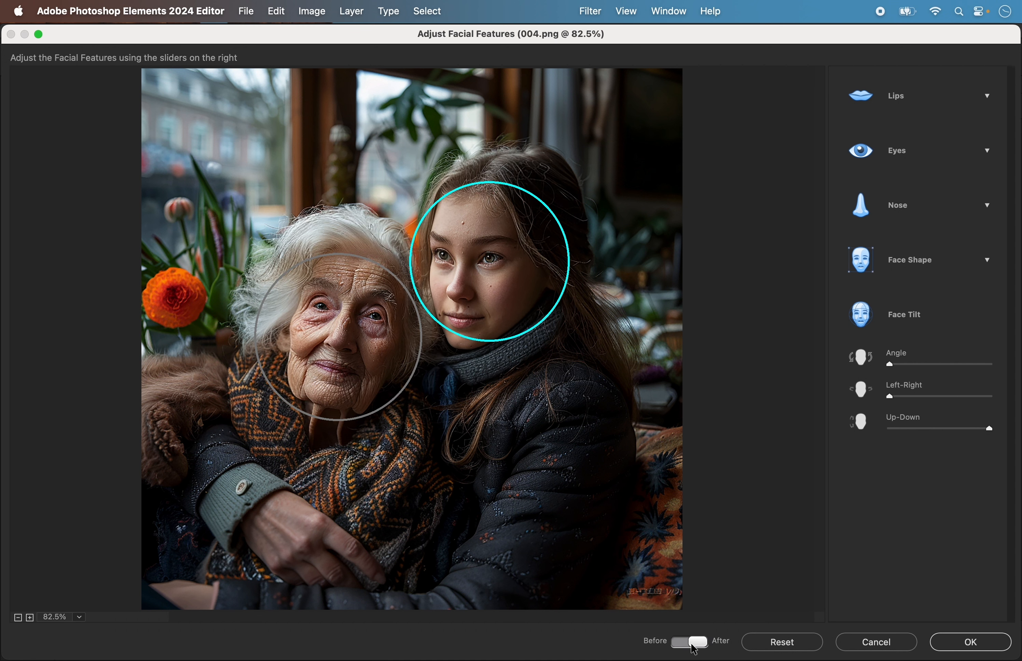
pyautogui.click(693, 646)
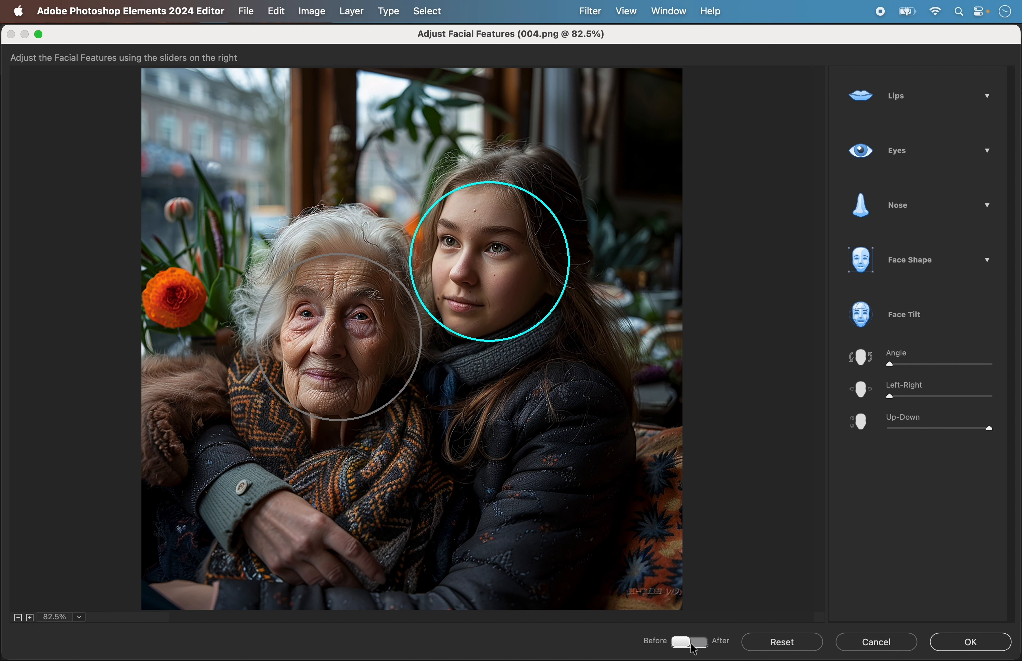
pyautogui.click(693, 646)
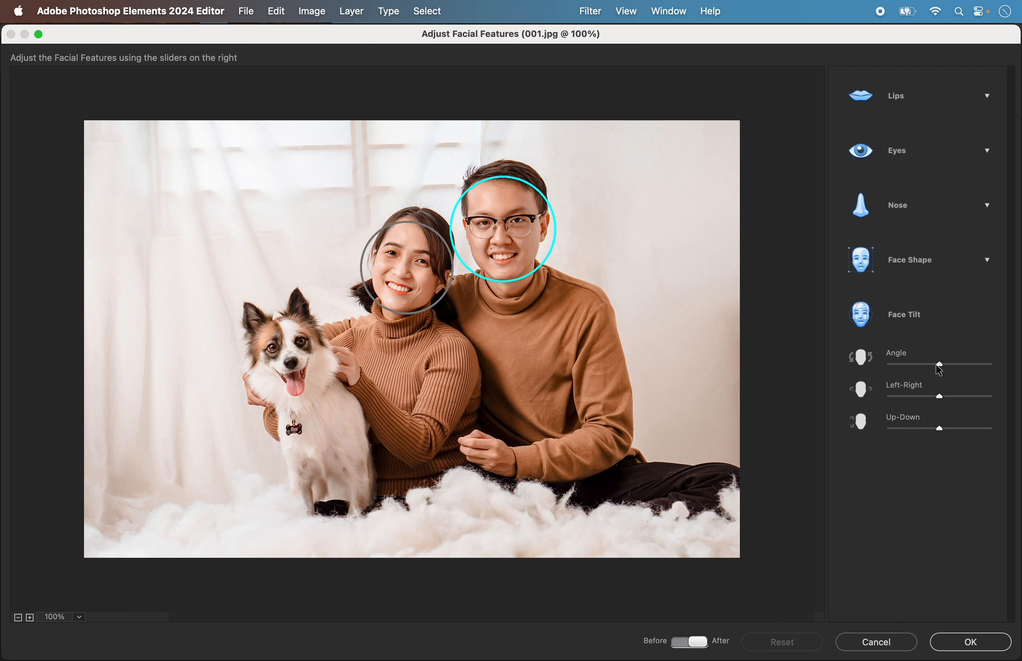
# Step: Set the Face Tilt Angle and Left-Right of the face of the man with glasses to their maximum
pyautogui.moveTo(940, 364); pyautogui.dragTo(1005, 360)
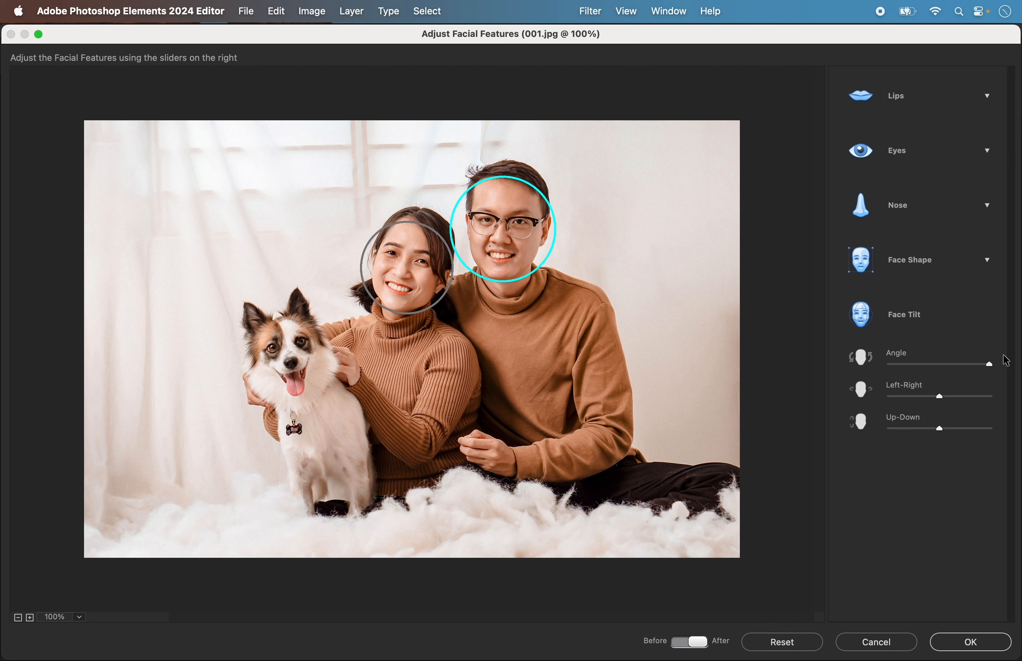
pyautogui.moveTo(943, 399); pyautogui.dragTo(1018, 388)
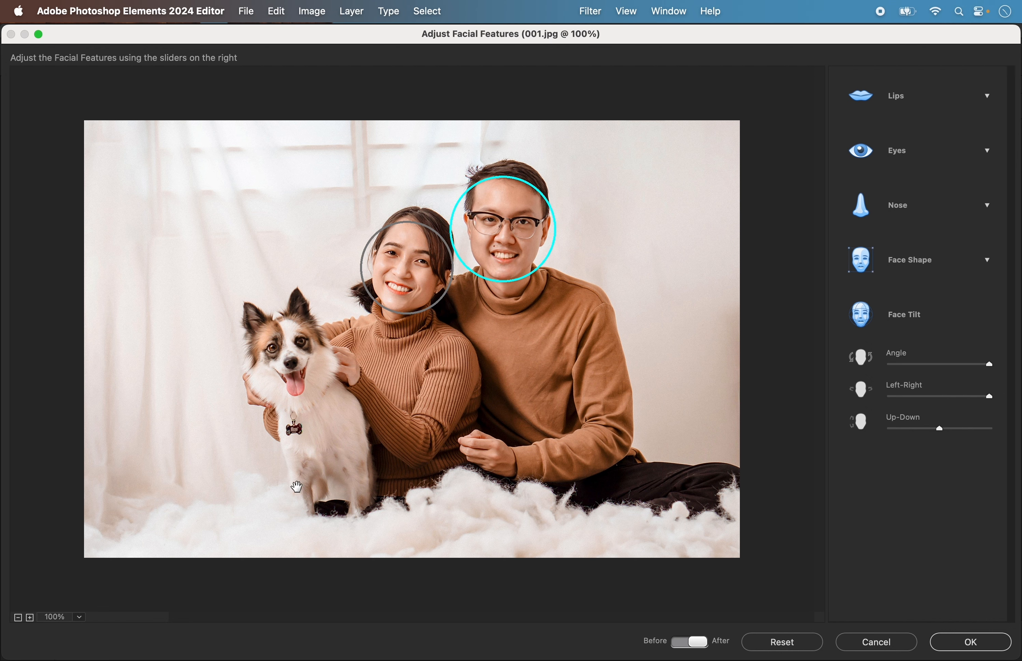
# Step: Set the Face Tilt Angle of the woman beside the dog to maximum and compare the photo before and after
pyautogui.click(403, 280)
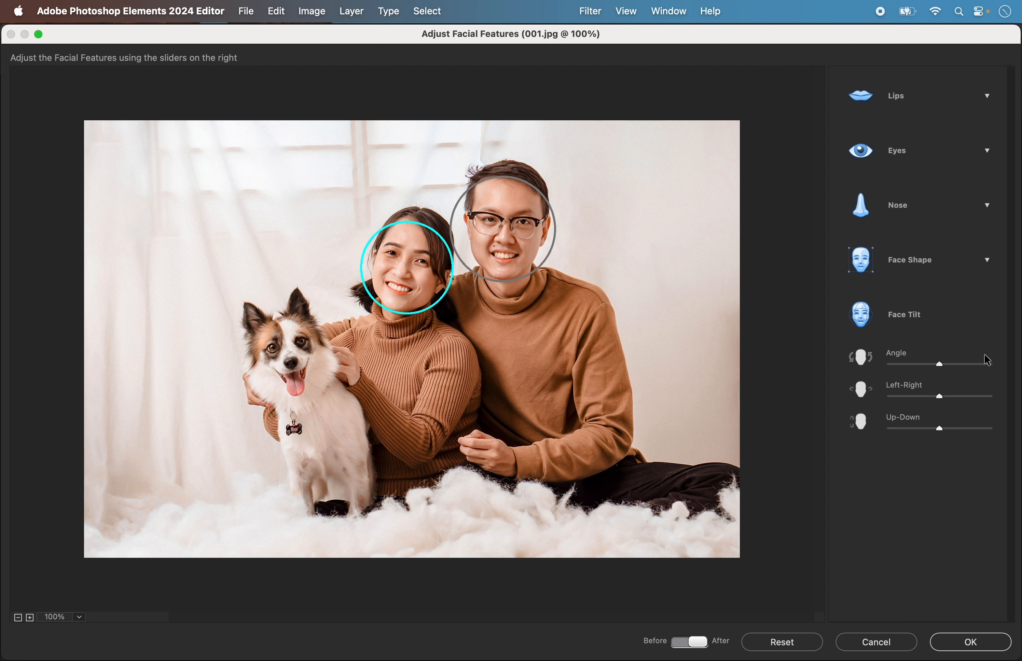
pyautogui.moveTo(939, 365); pyautogui.dragTo(1018, 364)
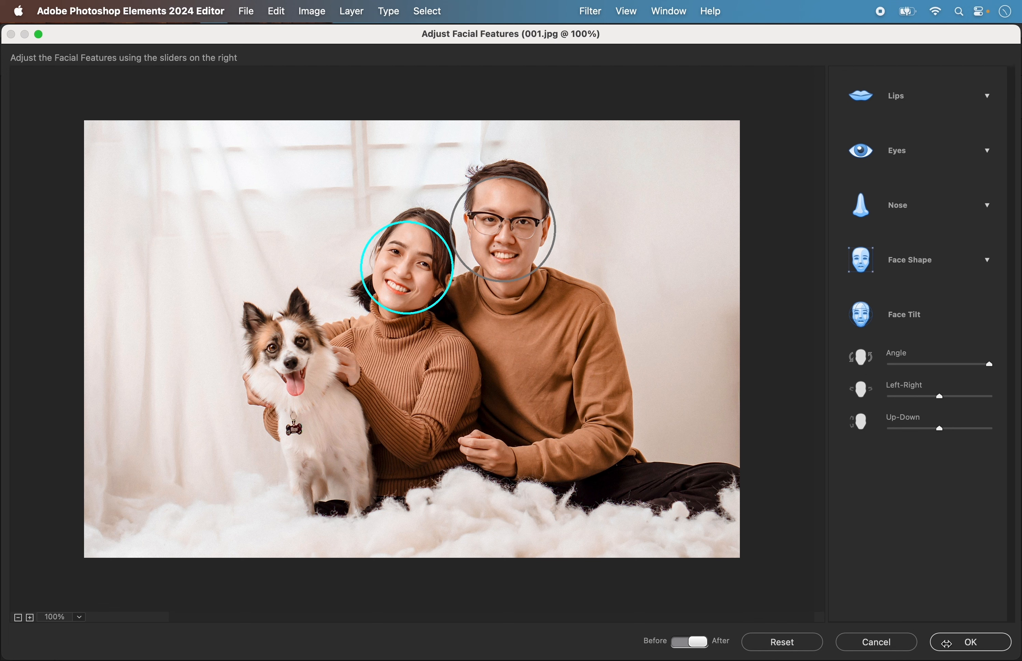
pyautogui.click(703, 648)
pyautogui.click(703, 647)
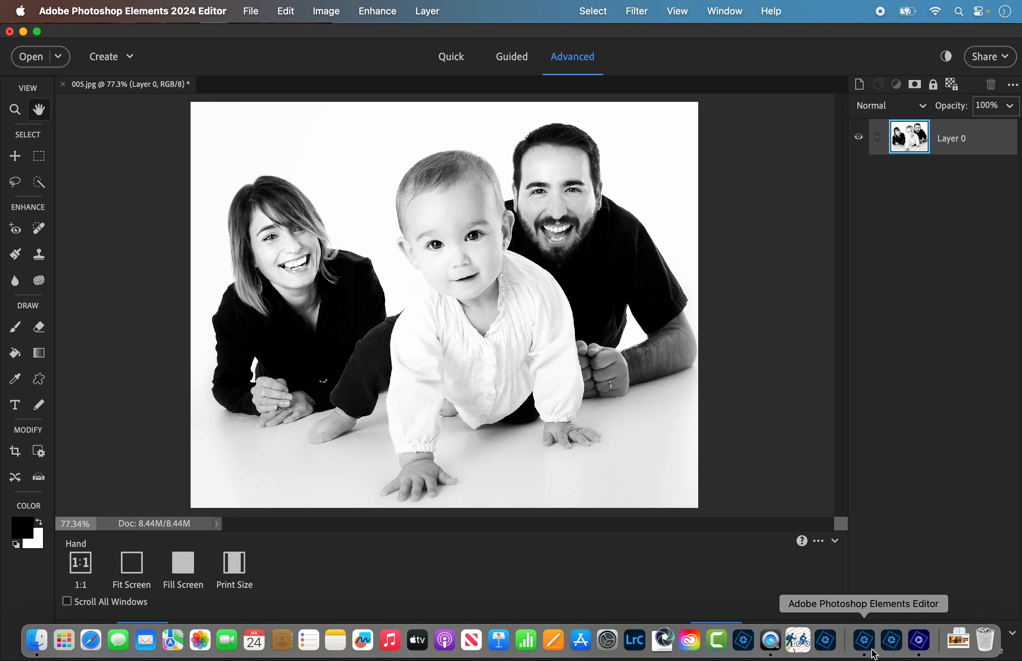
# Step: Warp the black-and-white family photo by pulling the upper handles of both side edges inward
pyautogui.click(326, 11)
pyautogui.moveTo(342, 52)
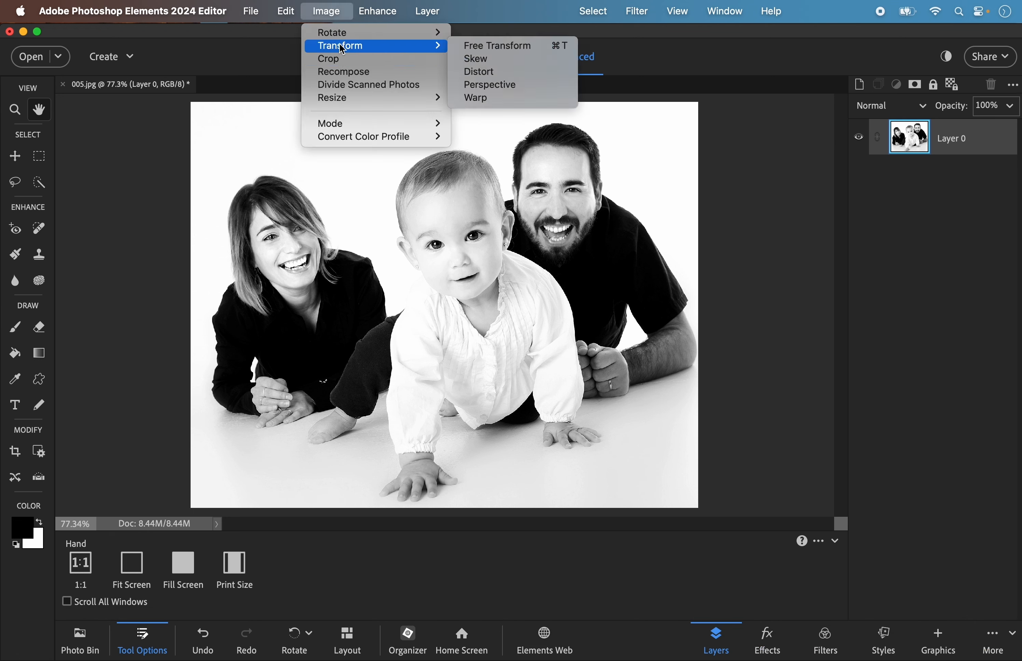
pyautogui.click(476, 98)
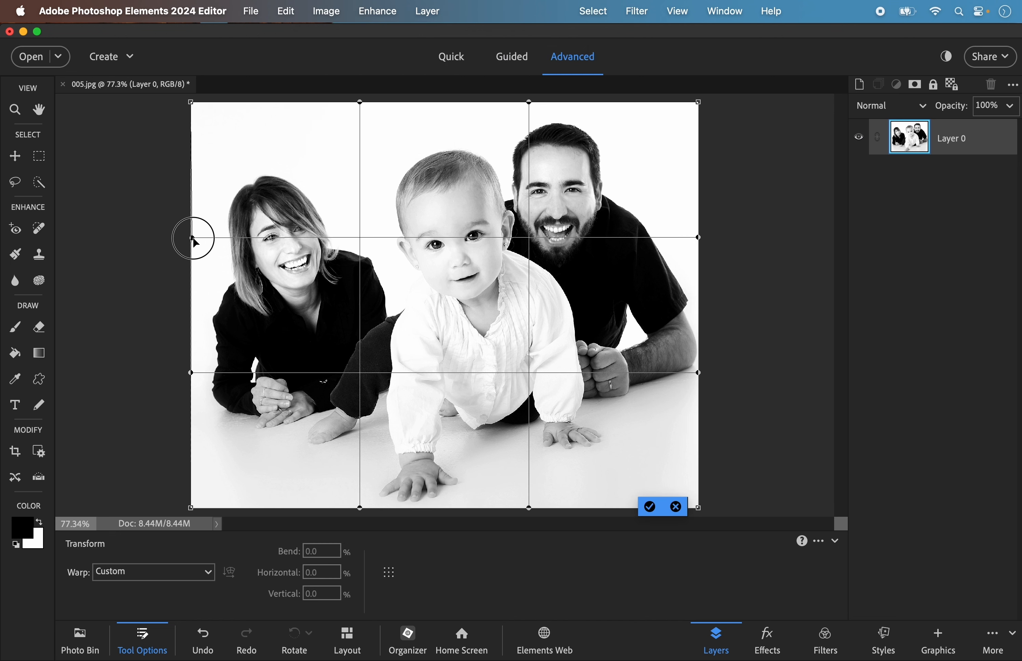
pyautogui.moveTo(192, 237); pyautogui.dragTo(202, 237)
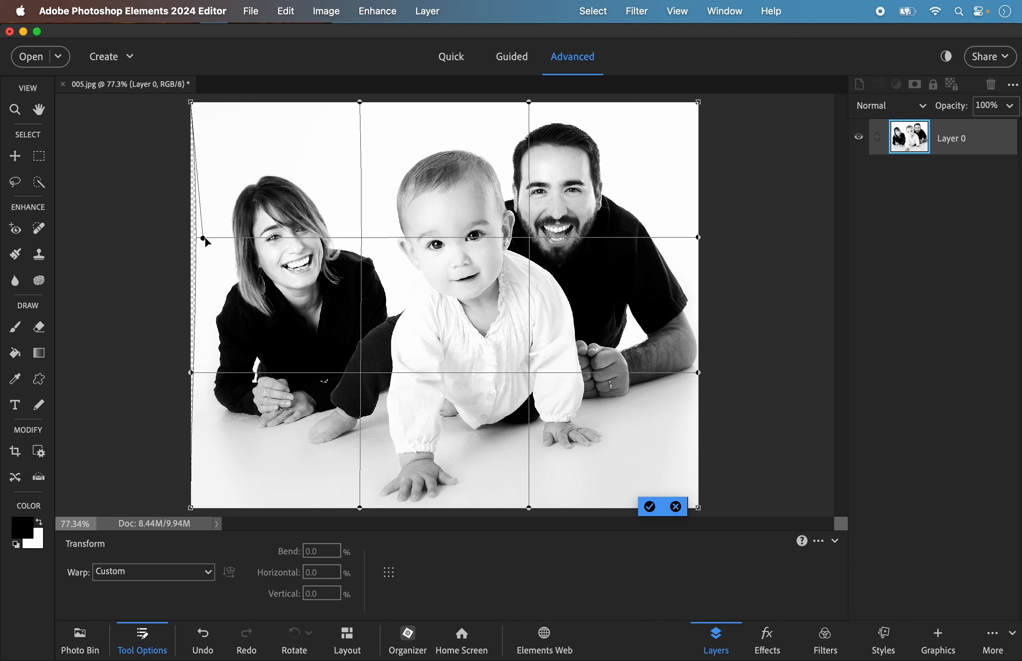
pyautogui.moveTo(204, 240)
pyautogui.mouseDown()
pyautogui.moveTo(169, 236)
pyautogui.moveTo(155, 218)
pyautogui.moveTo(189, 187)
pyautogui.moveTo(230, 180)
pyautogui.moveTo(223, 219)
pyautogui.moveTo(206, 237)
pyautogui.moveTo(223, 232)
pyautogui.mouseUp()
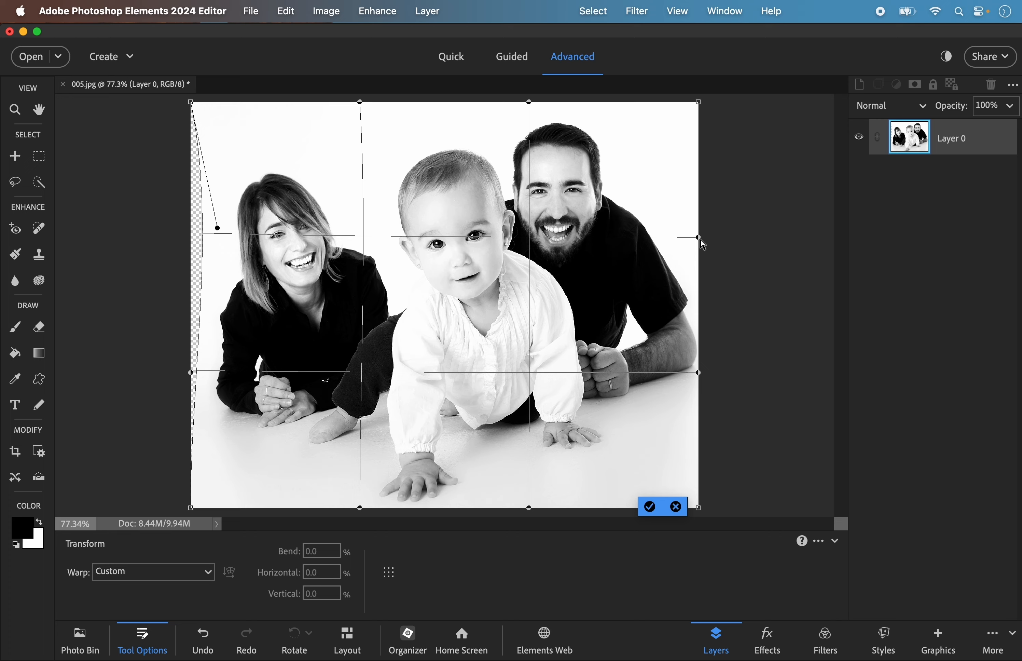
pyautogui.moveTo(700, 239); pyautogui.dragTo(665, 235)
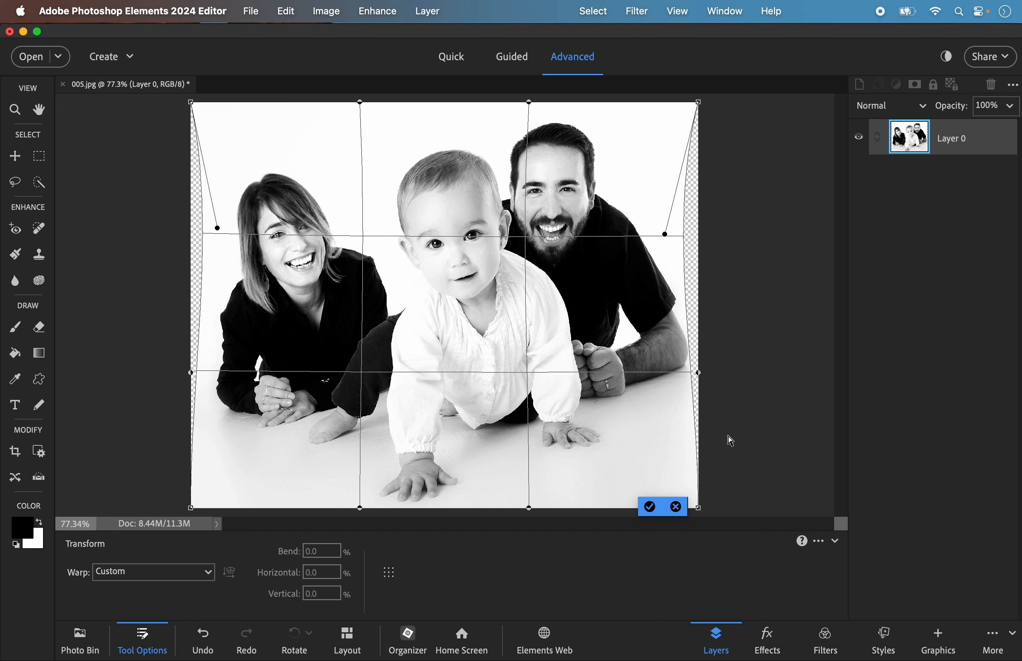